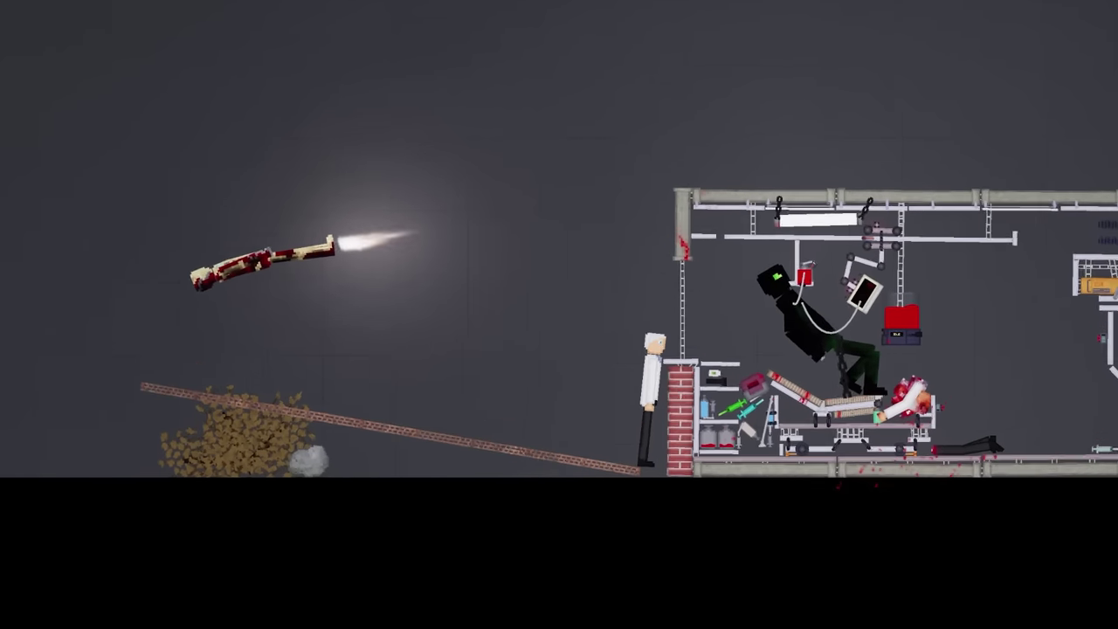
pyautogui.scroll(3, 559, 314)
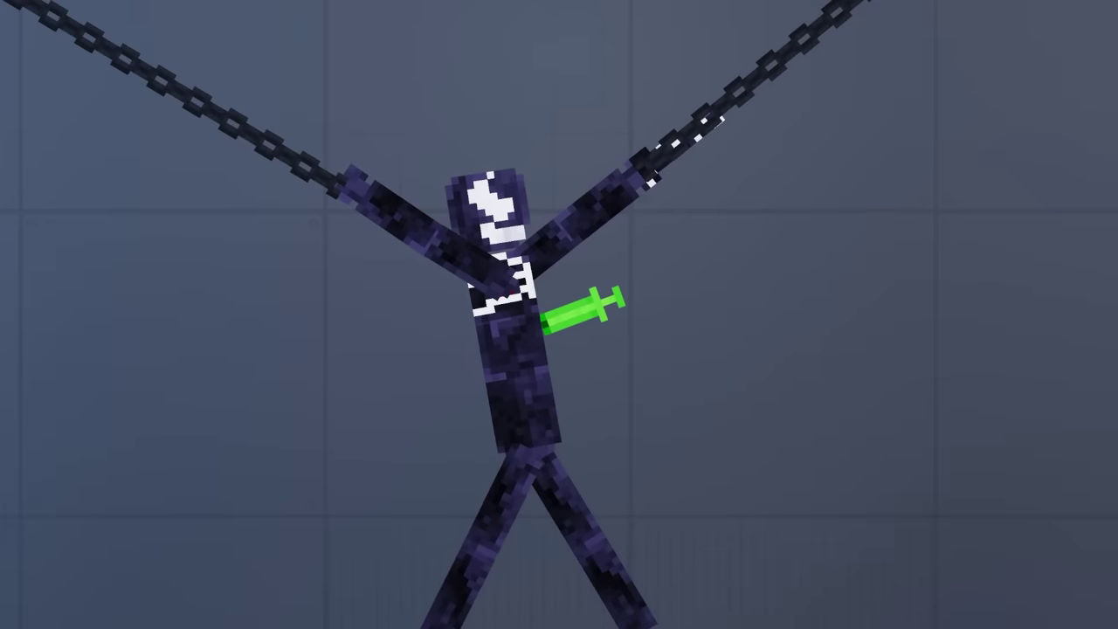
pyautogui.scroll(3, 559, 314)
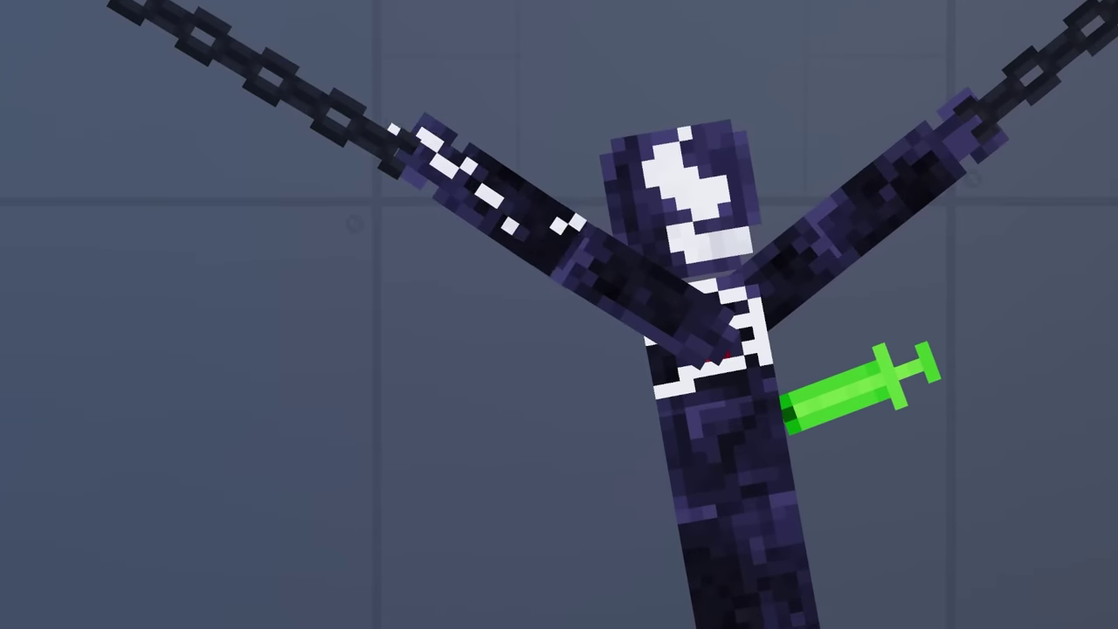